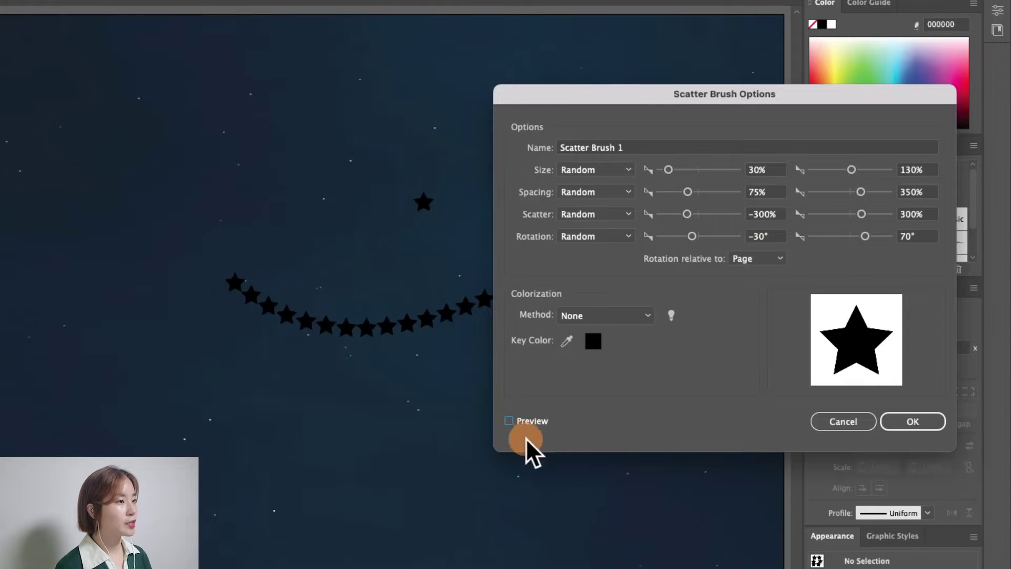
Turn on Preview in Scatter Brush Options to see the randomized stars along the trail
click(511, 421)
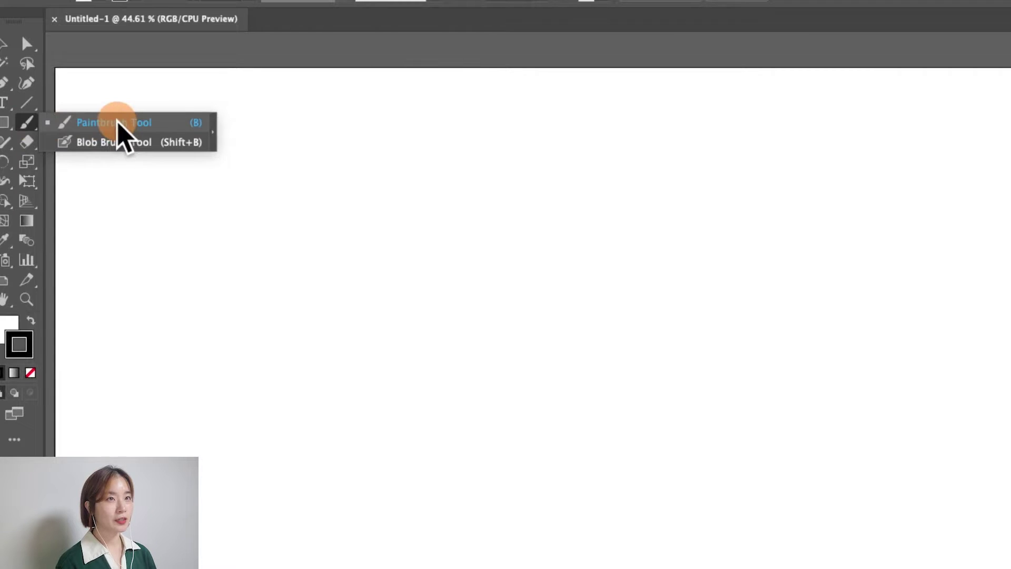
Draw a thin red wavy freehand line across the blank artboard with the Paintbrush
click(118, 121)
mouse_move(130, 228)
mouse_down()
mouse_move(213, 273)
mouse_move(387, 210)
mouse_up()
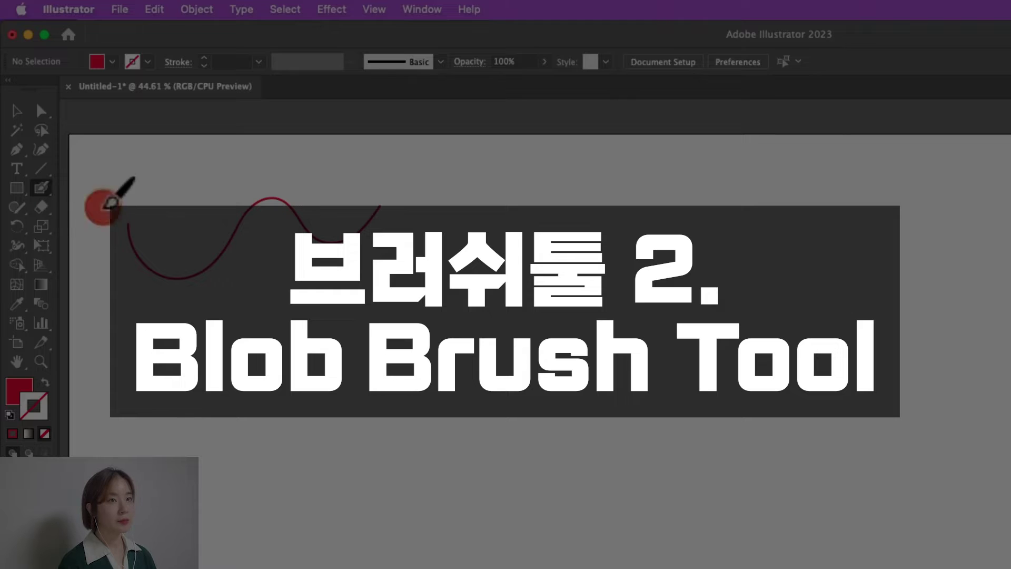
Paint a thick filled red wave below the thin one with the Blob Brush and reshape it
mouse_move(131, 323)
mouse_down()
mouse_move(321, 340)
mouse_move(405, 316)
mouse_up()
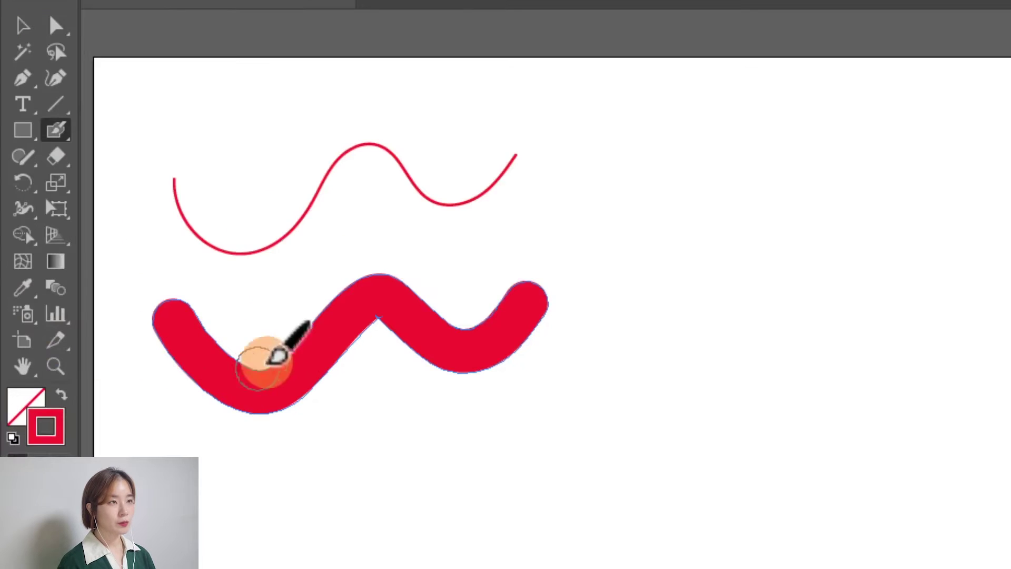
ctrl+click(279, 287)
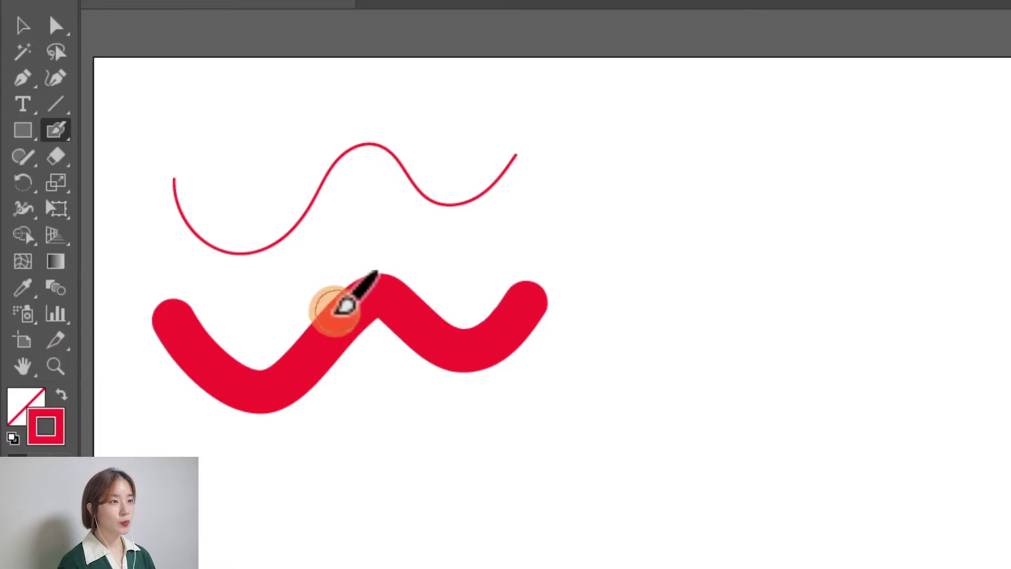
ctrl+click(330, 326)
drag(368, 310, 395, 334)
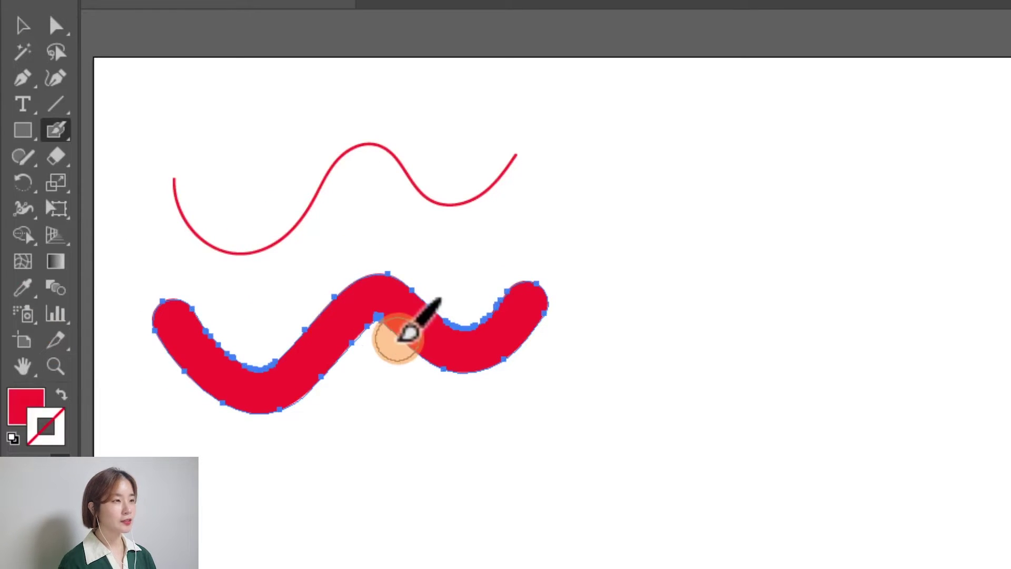
Place the night-sky jpg over the artboard and lock it with Cmd+2
mouse_move(55, 130)
mouse_down()
mouse_move(163, 167)
mouse_move(175, 136)
mouse_up()
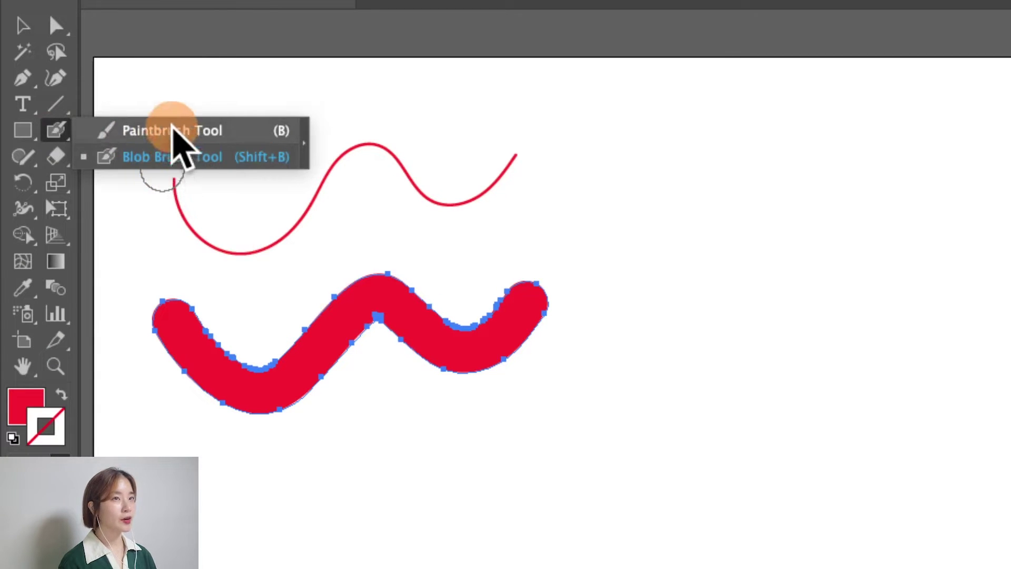
drag(174, 133, 226, 133)
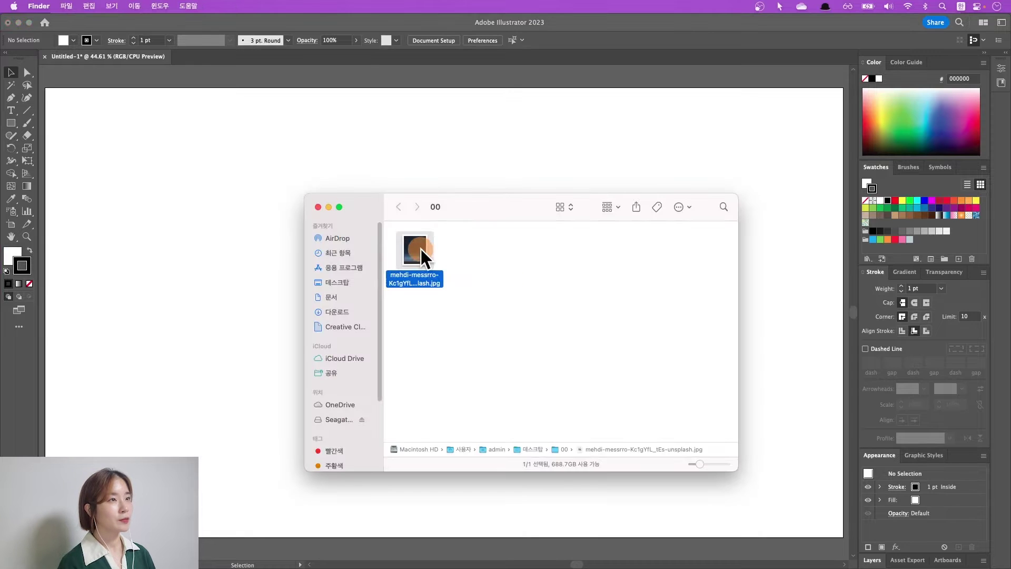
drag(410, 268, 226, 133)
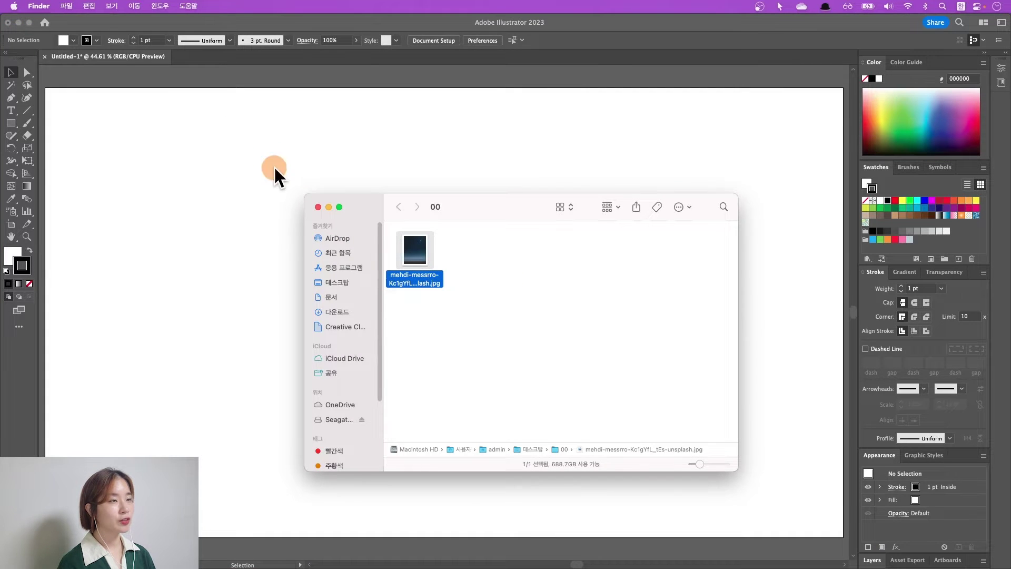
drag(242, 204, 538, 221)
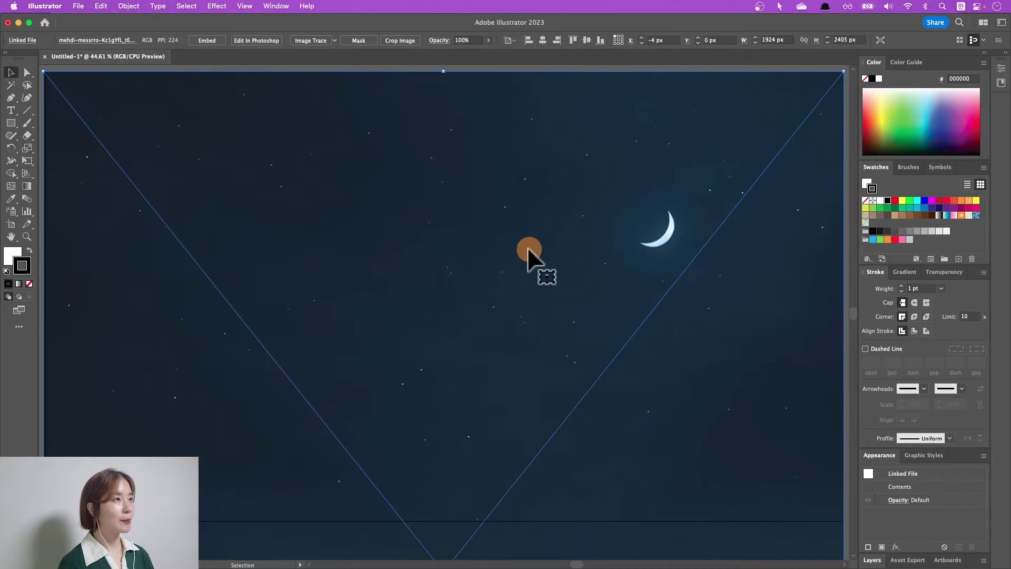
click(603, 138)
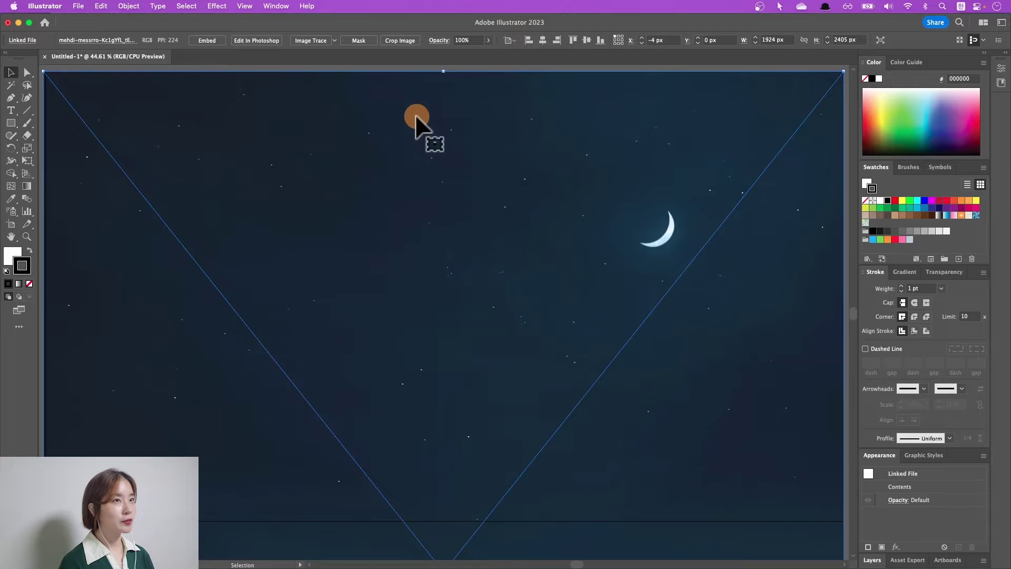
key(super+2)
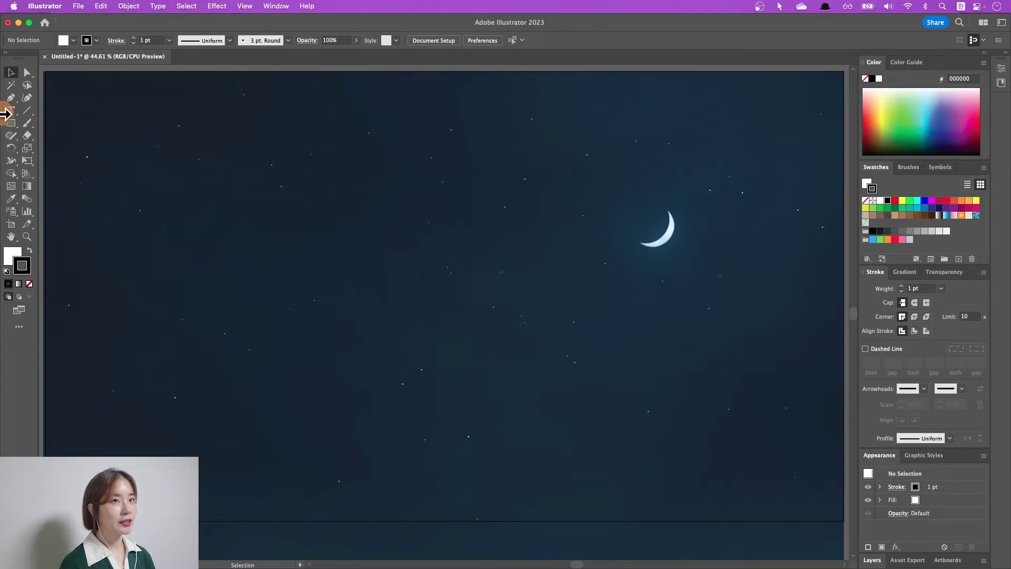
Draw a small star left of the moon with black fill and no stroke
click(10, 123)
click(83, 196)
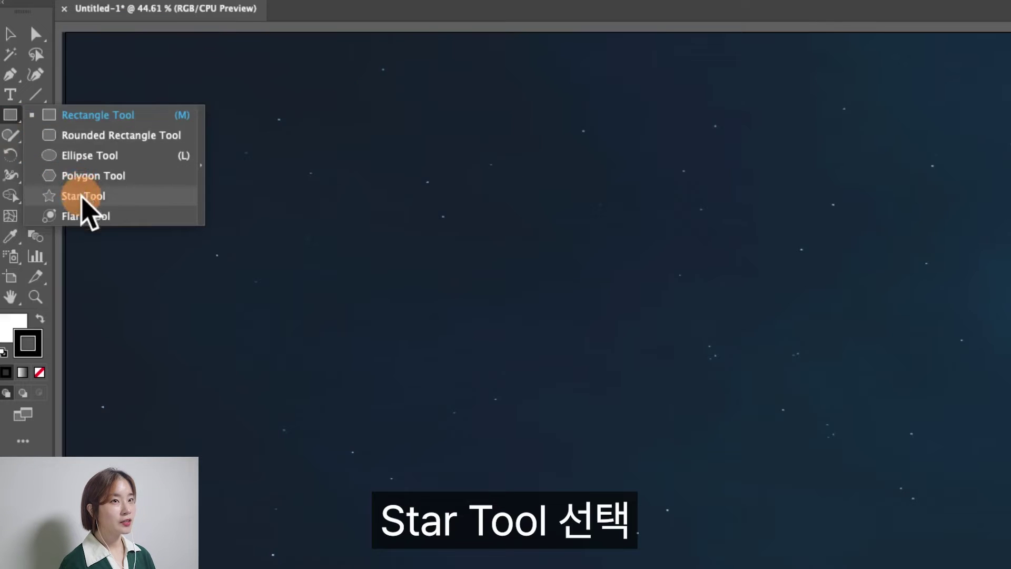
drag(537, 206, 550, 216)
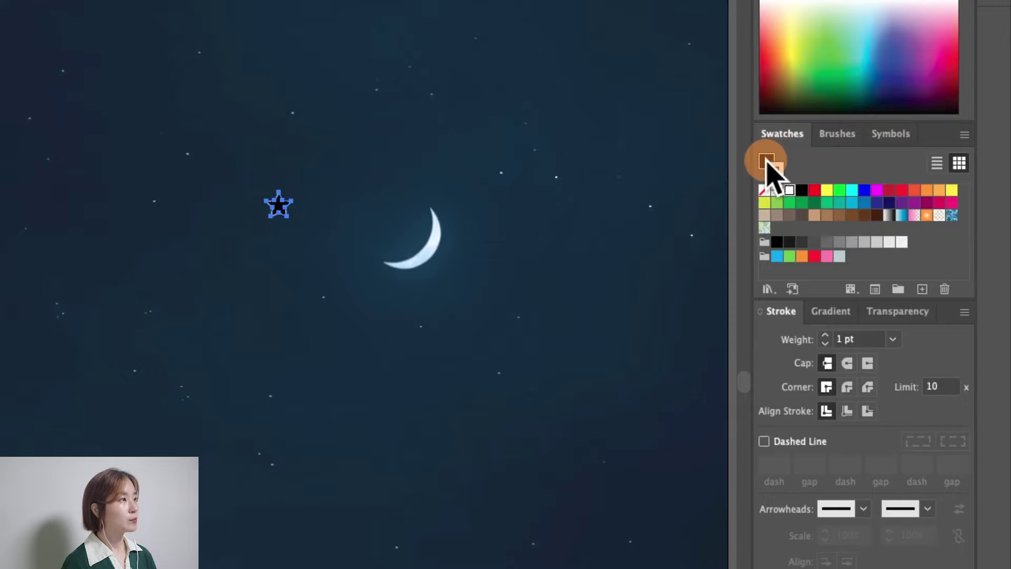
click(777, 165)
mouse_move(776, 160)
mouse_down()
mouse_move(779, 178)
mouse_move(764, 190)
mouse_up()
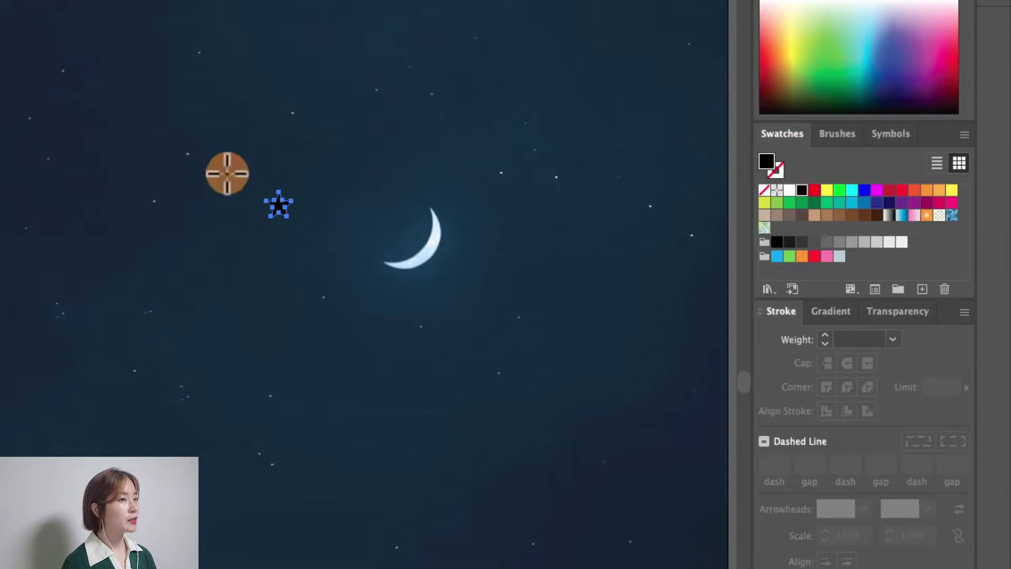
click(827, 134)
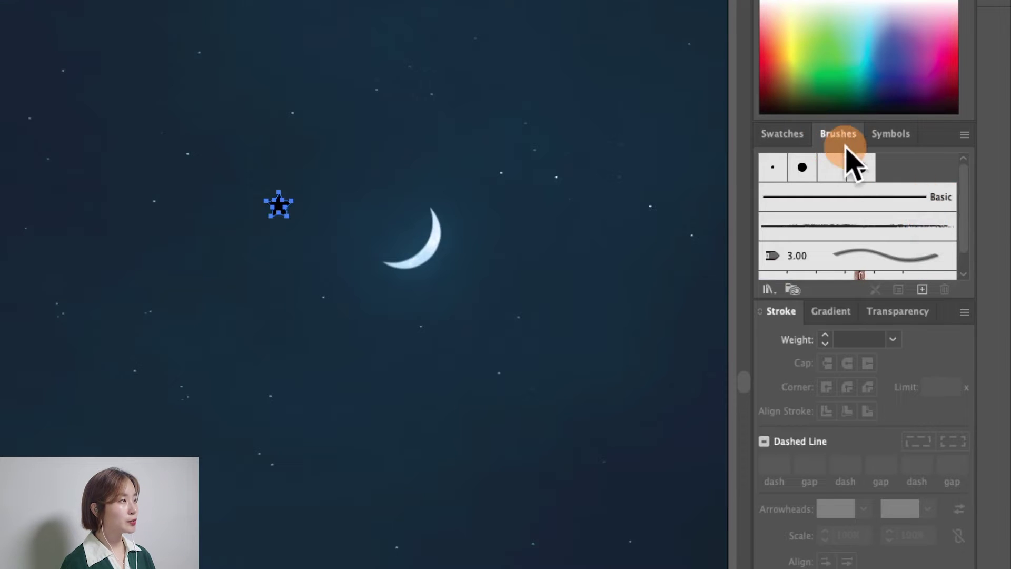
Create 'Scatter Brush 1' from the black star, keeping the default scatter settings
click(922, 289)
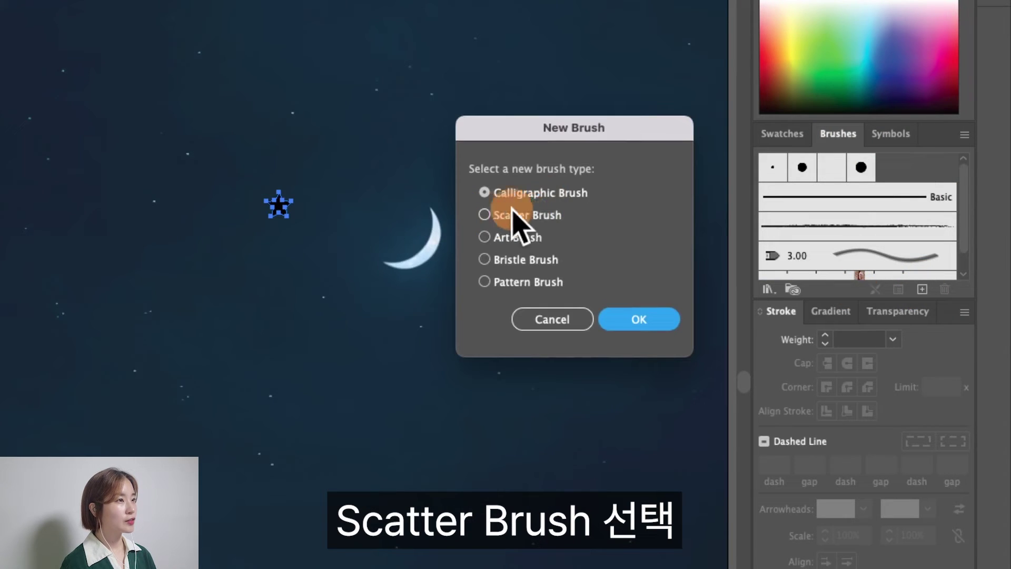
click(511, 216)
click(636, 318)
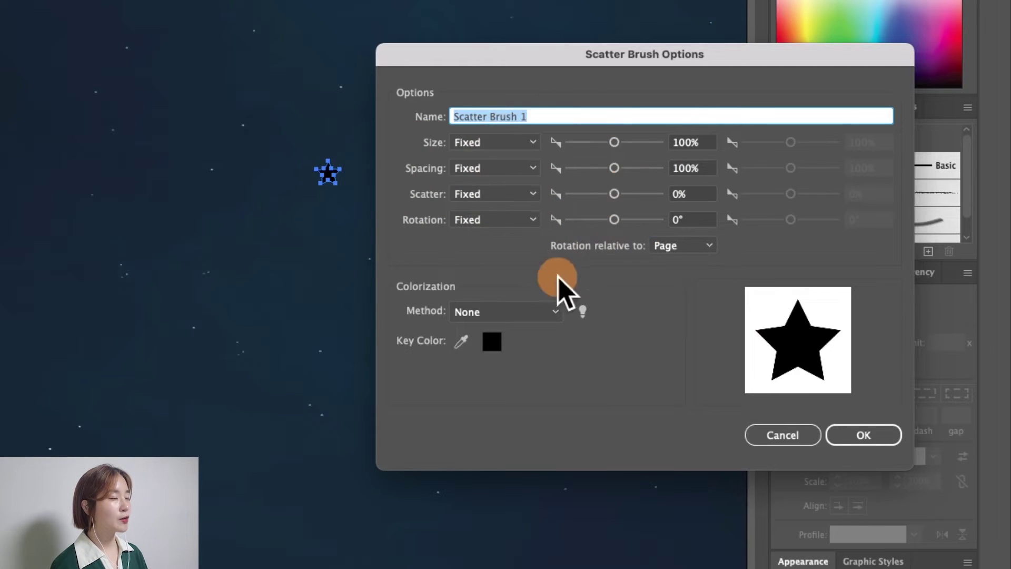
click(852, 438)
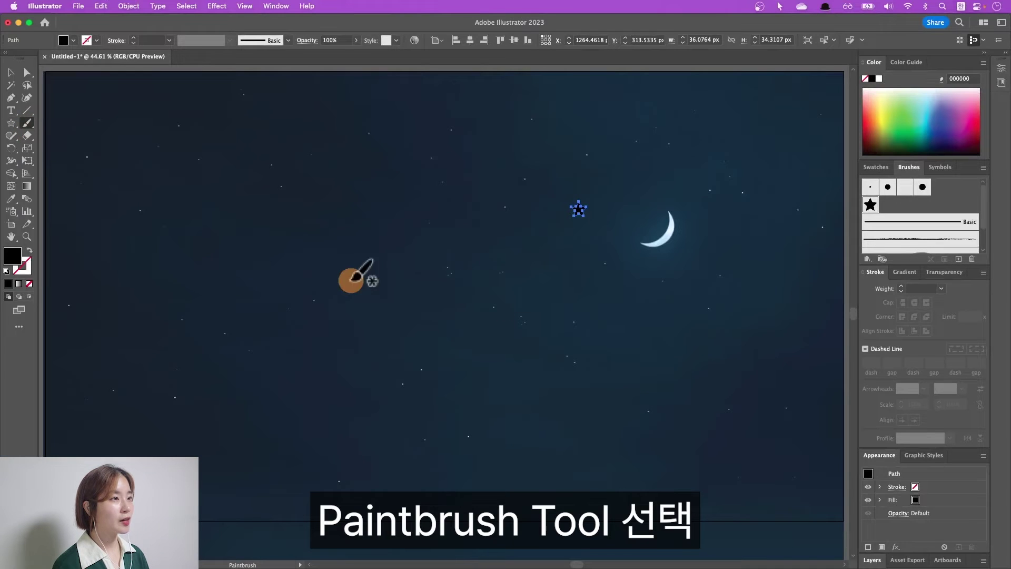
Paint a wavy Scatter Brush 1 star trail and move it right beneath the moon
drag(264, 282, 304, 305)
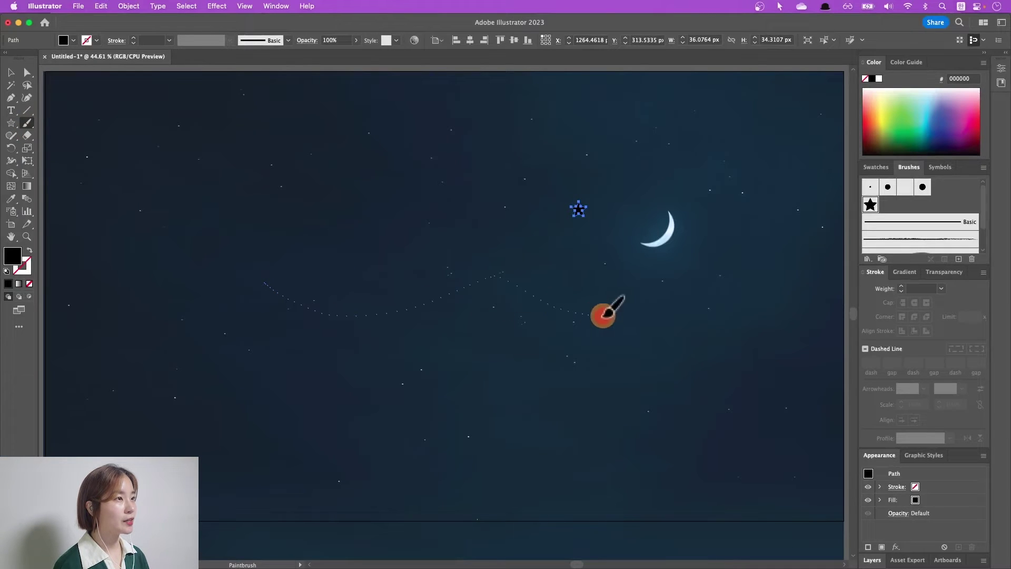
drag(592, 315, 636, 288)
key(v)
click(304, 308)
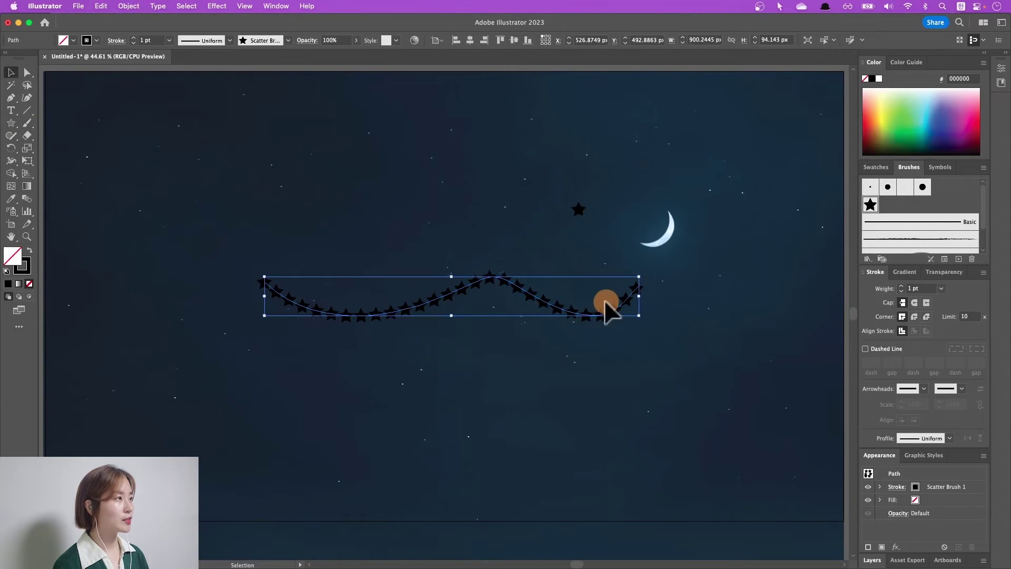
drag(600, 308, 776, 294)
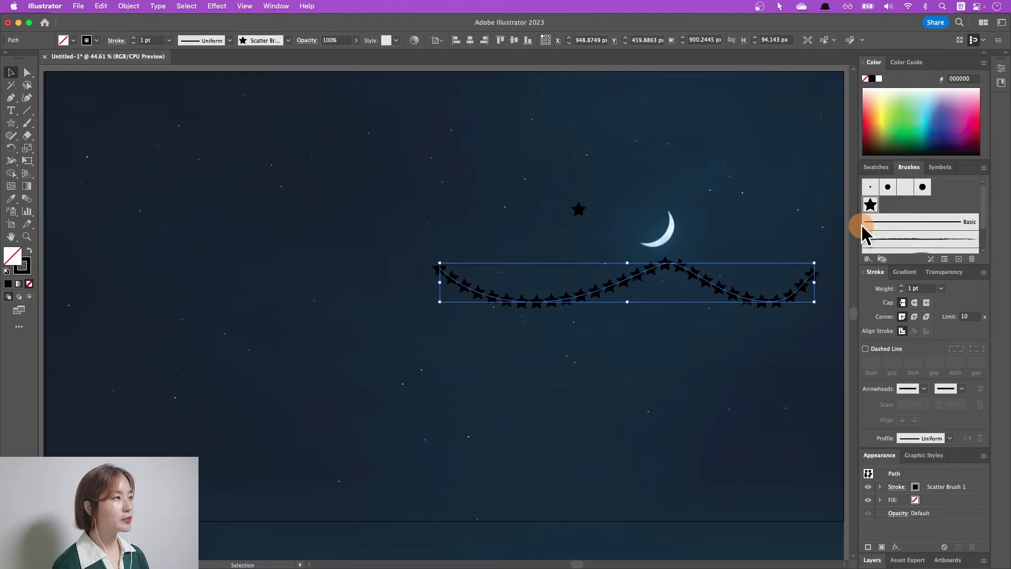
key(ctrl+shift+a)
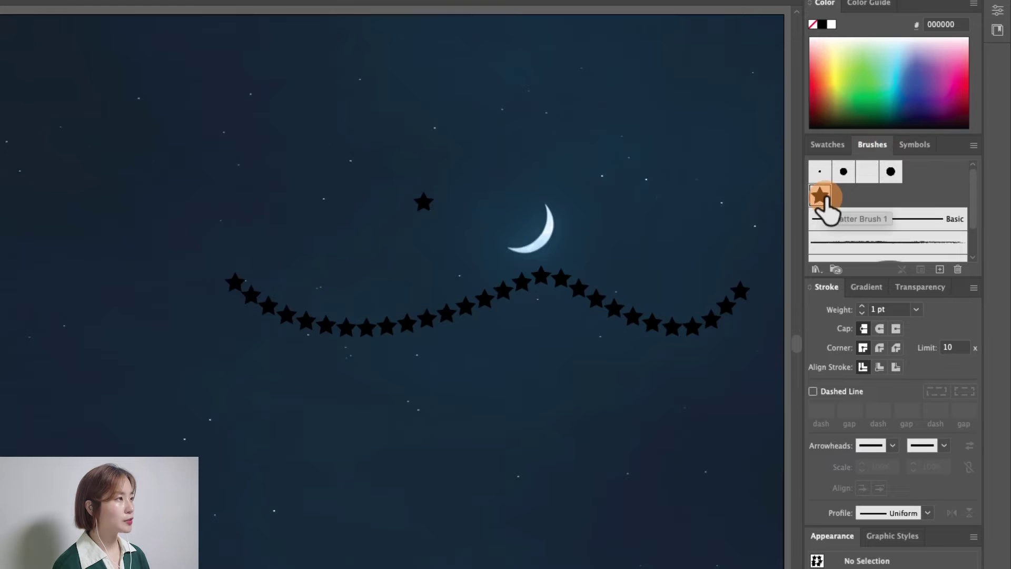
Set Scatter Brush 1's Size, Spacing, Scatter and Rotation options to Random
double_click(820, 196)
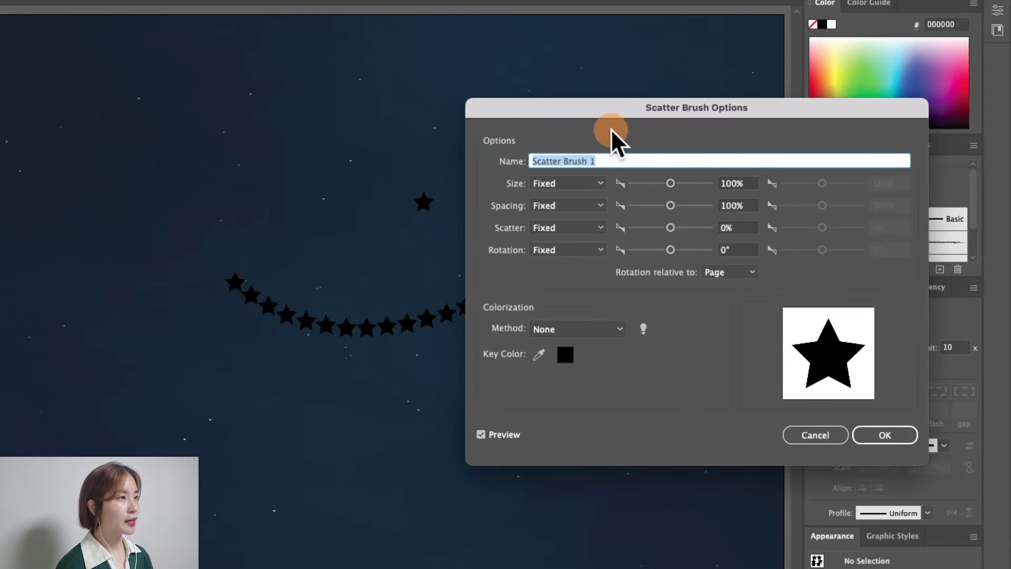
click(560, 183)
click(561, 214)
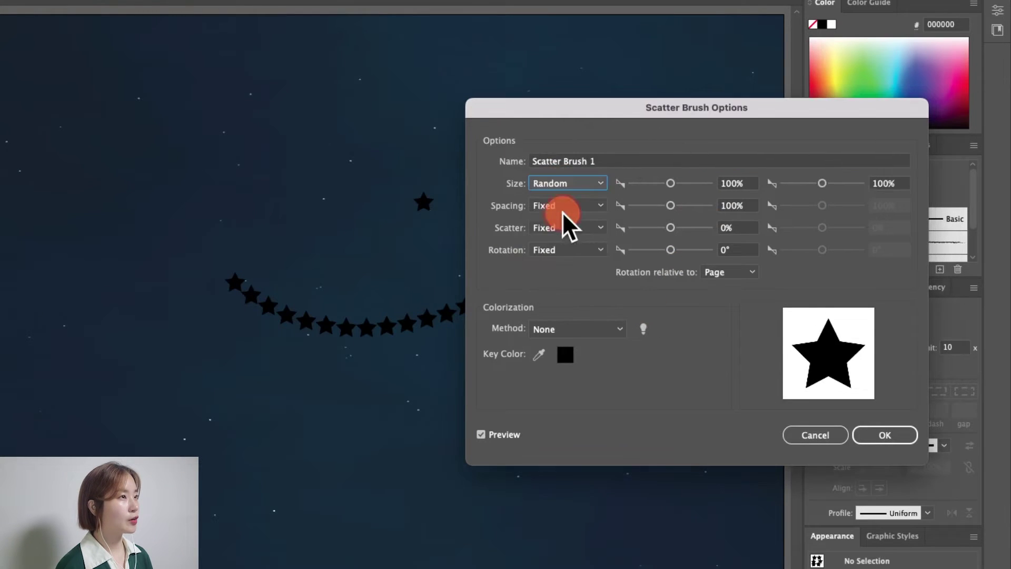
click(561, 236)
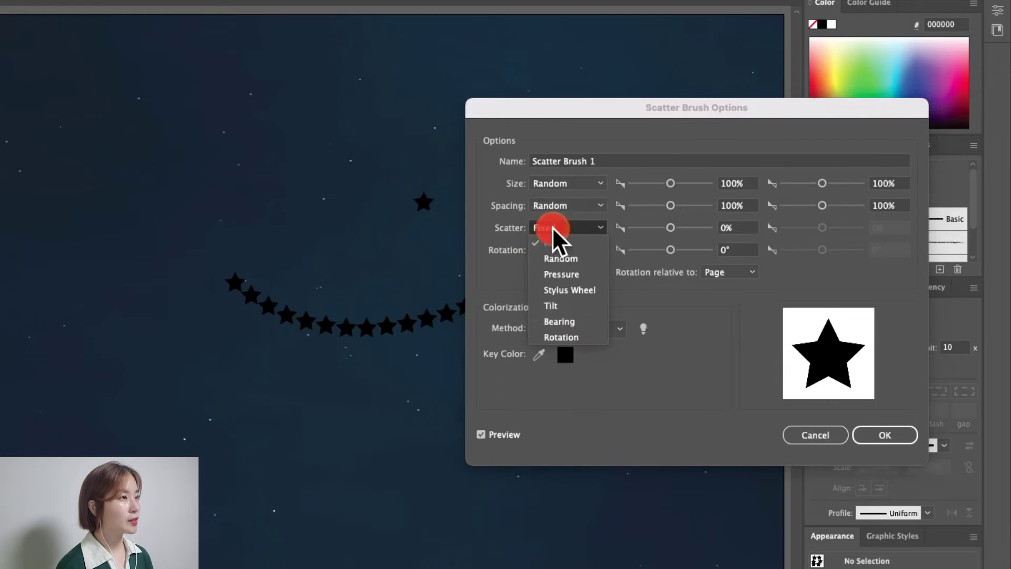
click(560, 258)
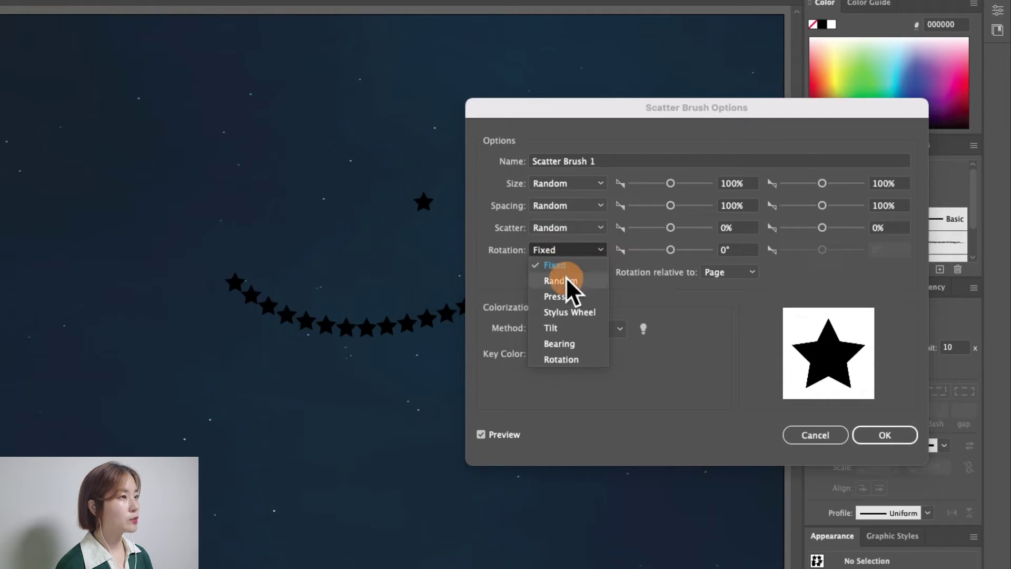
click(562, 279)
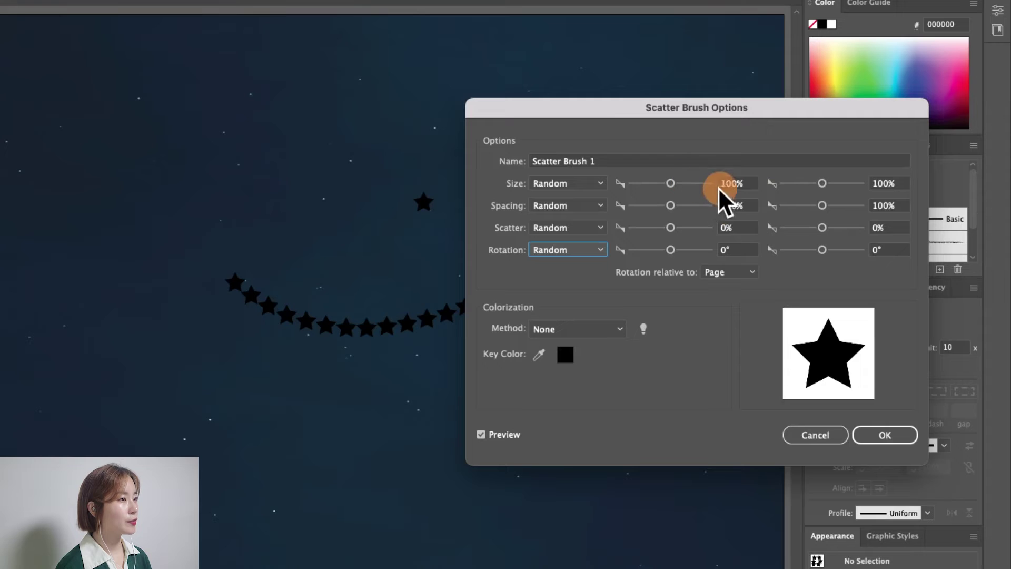
click(505, 436)
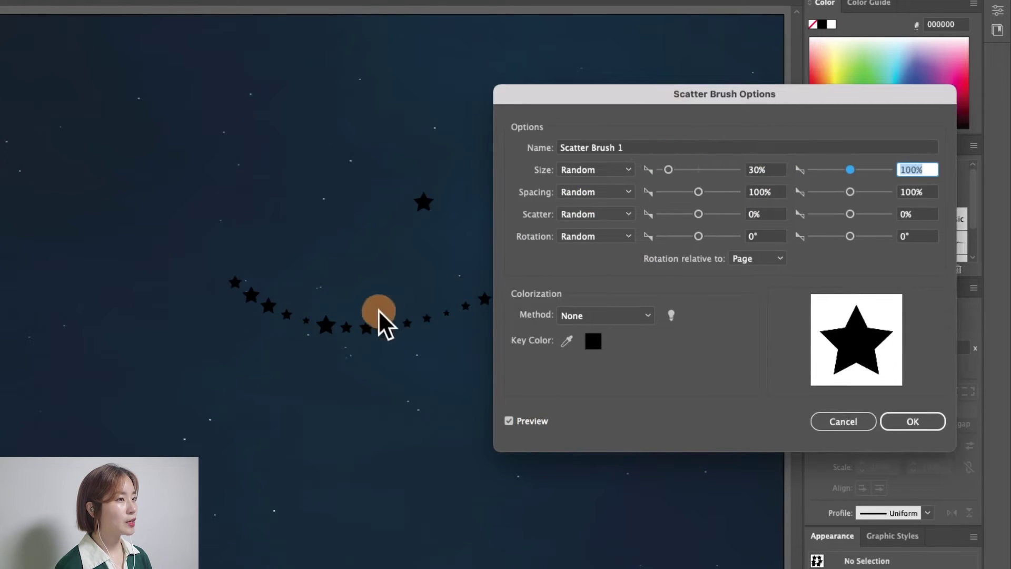
Set random Size to 30–130% and Spacing to 75–350%
key(Tab)
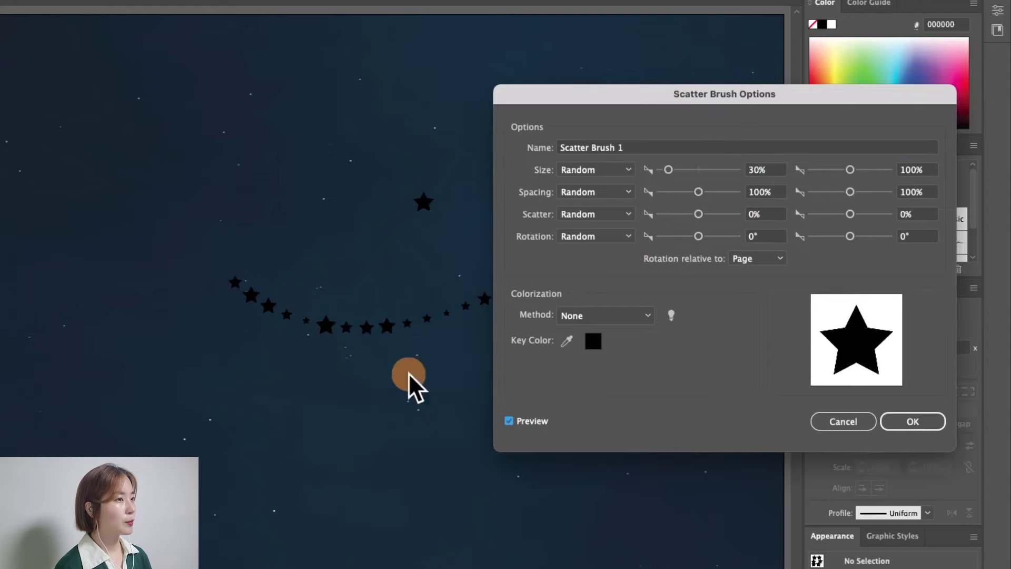
double_click(913, 170)
text(130)
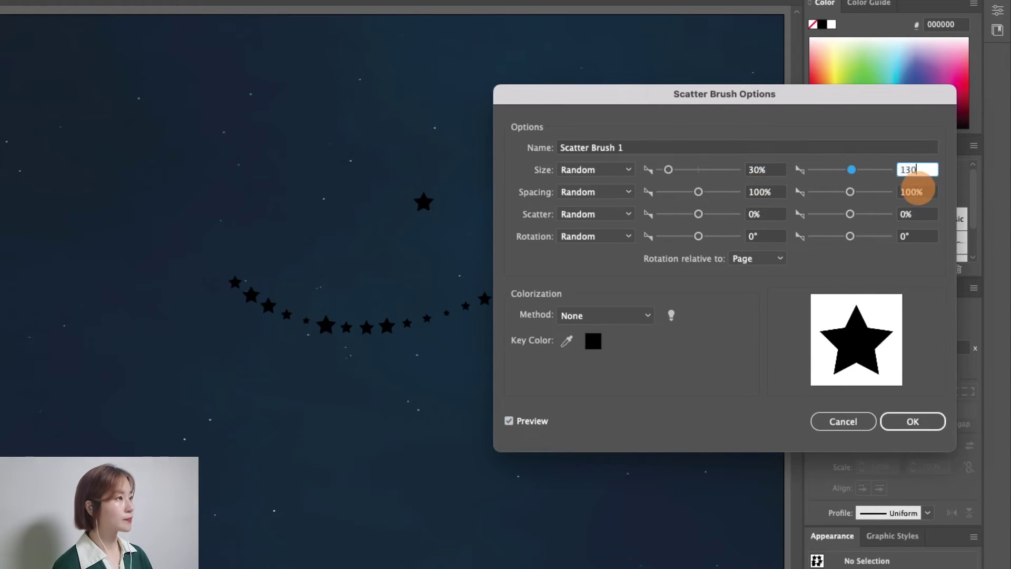
key(Tab)
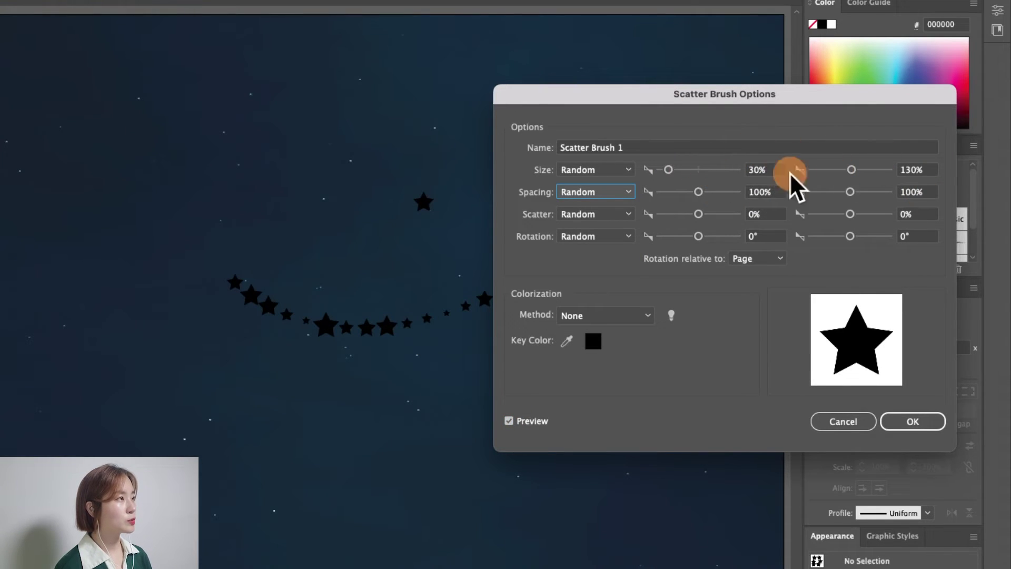
key(Tab)
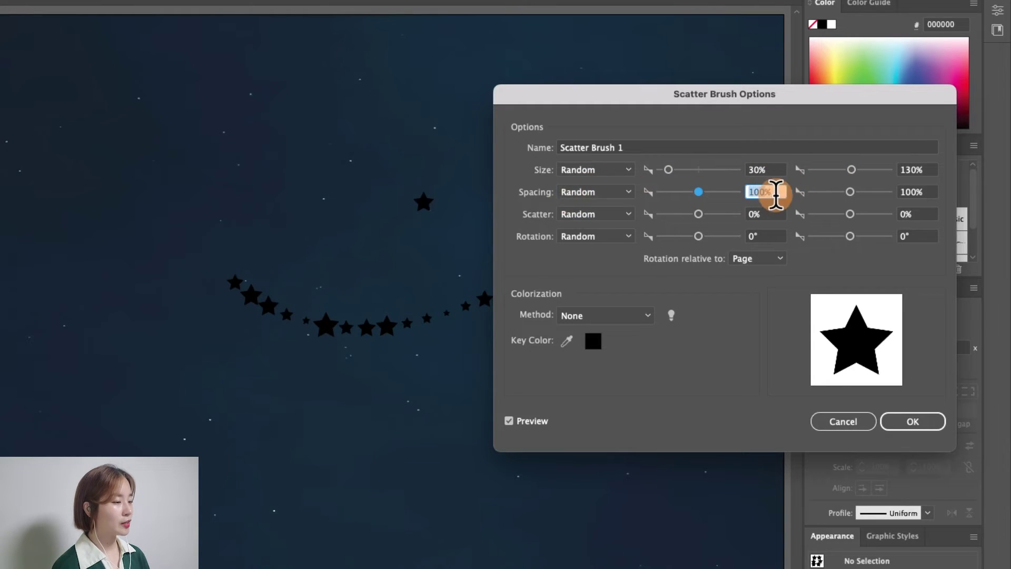
text(75)
key(Tab)
text(350)
key(Tab)
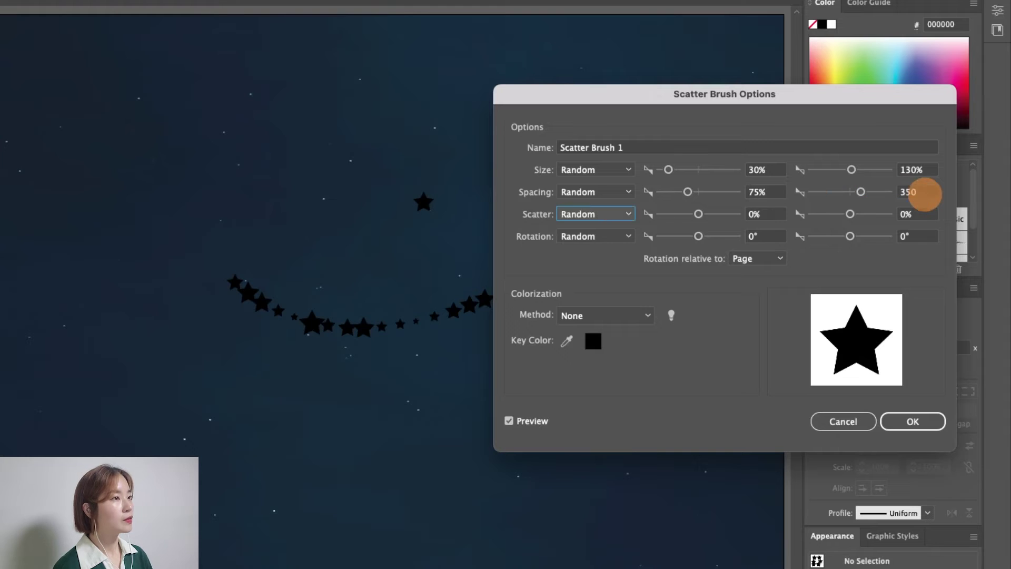
Set random Scatter to −300% to 300% and Rotation to −30° to 70°
click(759, 214)
text(-300)
key(Tab)
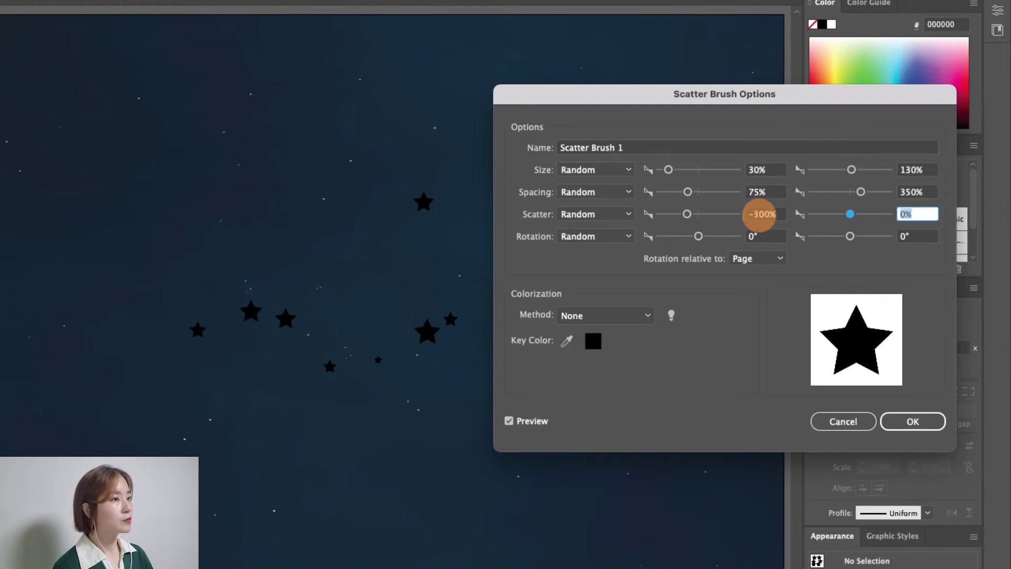
text(300)
key(Tab)
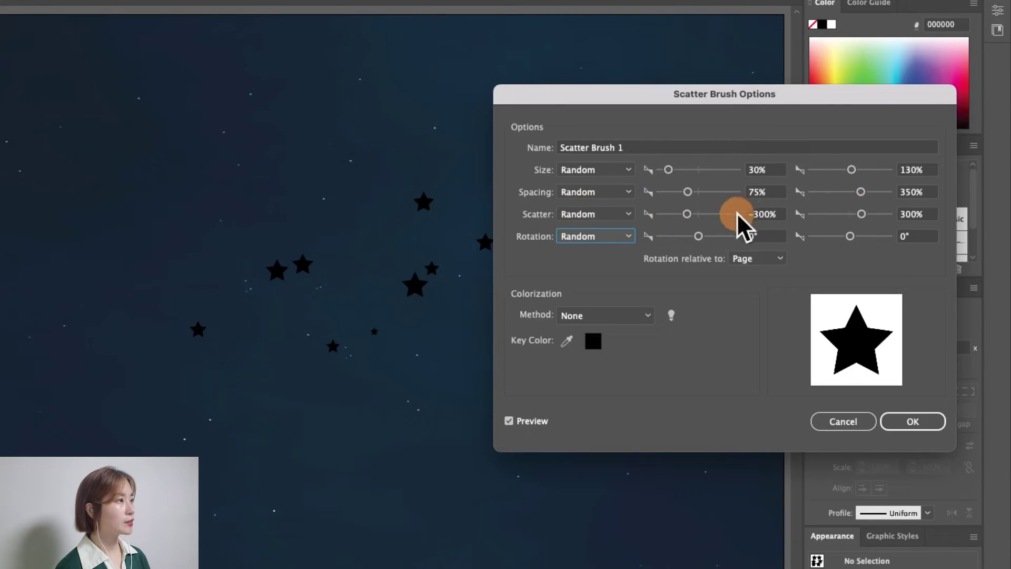
click(764, 237)
text(-30)
key(Tab)
text(70)
key(Tab)
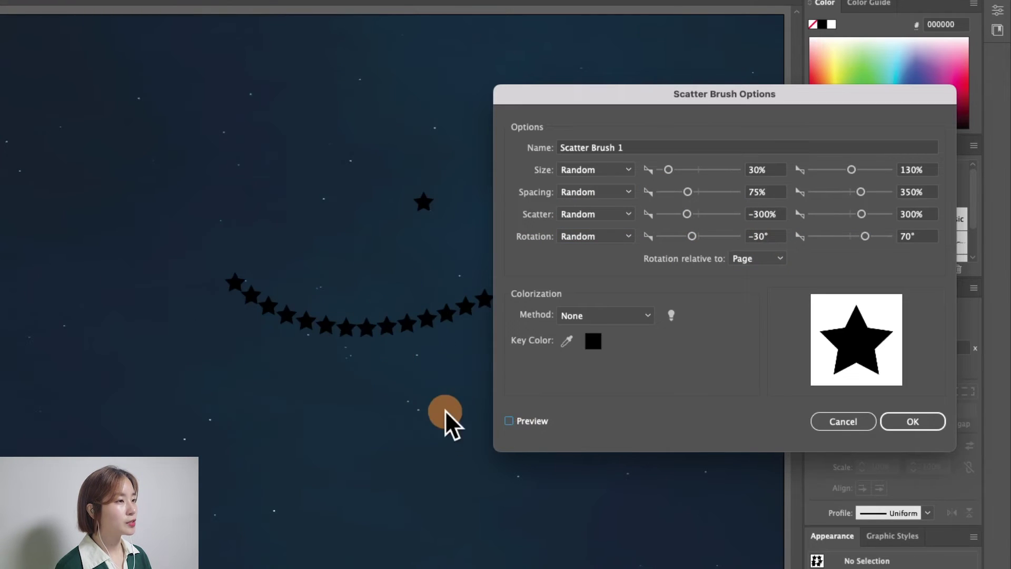
Preview the new brush settings, then apply them while leaving existing strokes unchanged
click(508, 421)
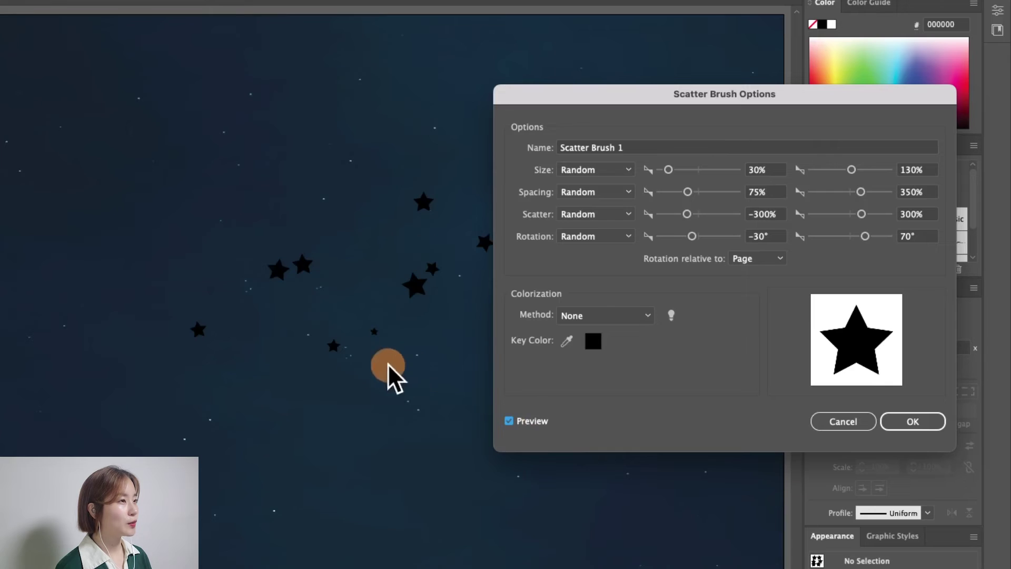
click(508, 421)
click(915, 421)
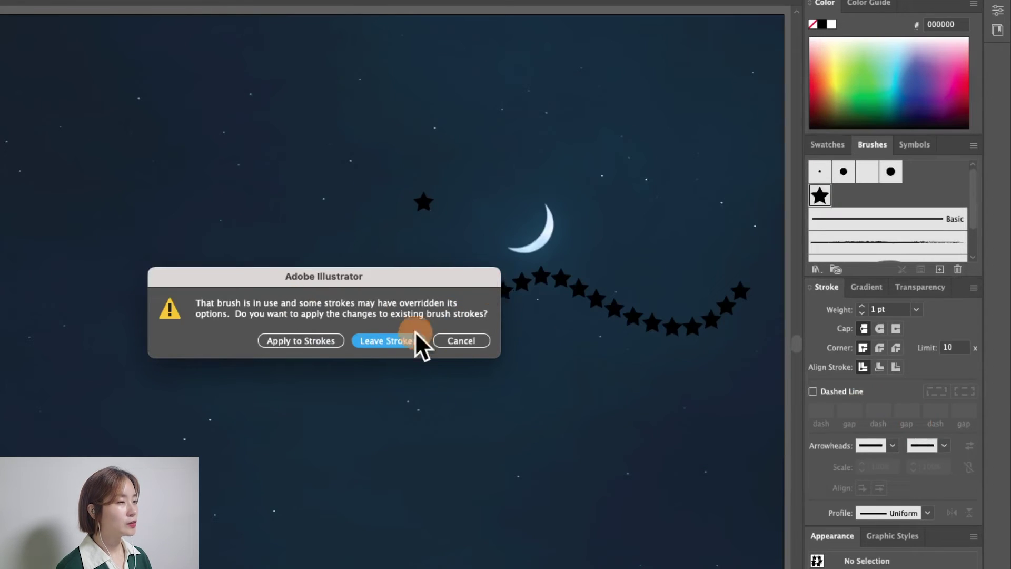
click(387, 342)
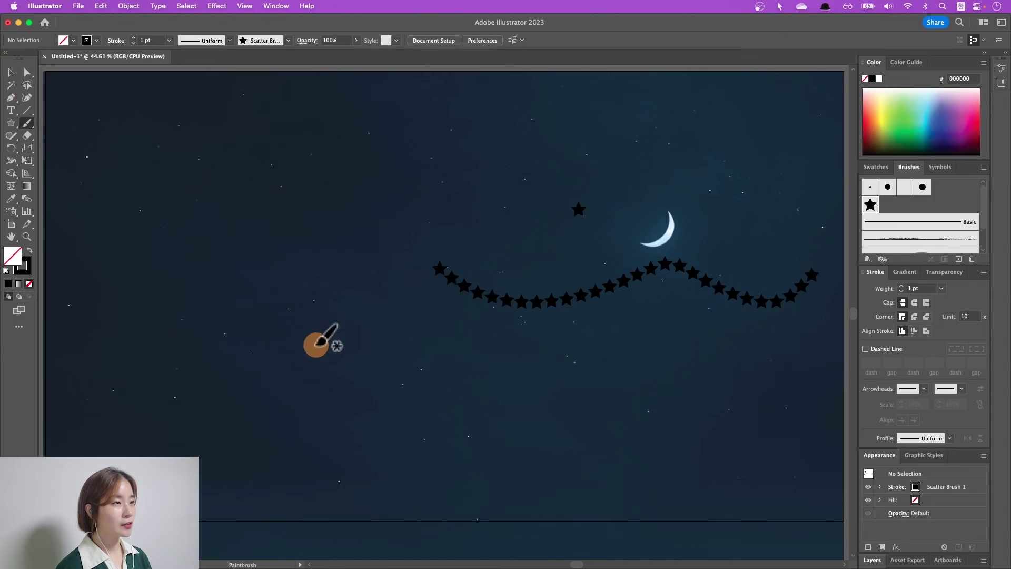
Paint two strokes of scattered black stars: below the trail and across the upper-left sky
drag(673, 365, 669, 353)
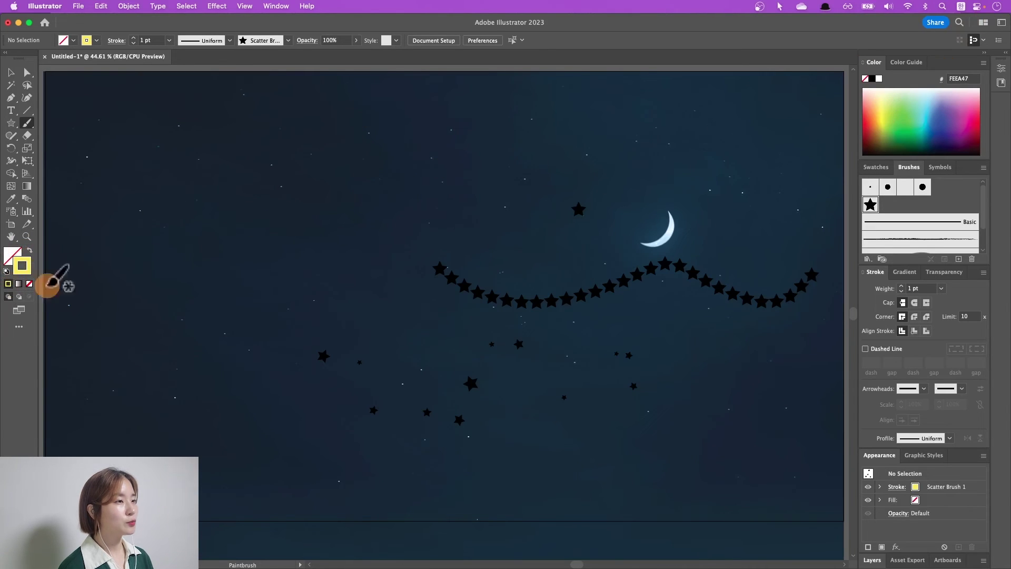
drag(487, 193, 492, 191)
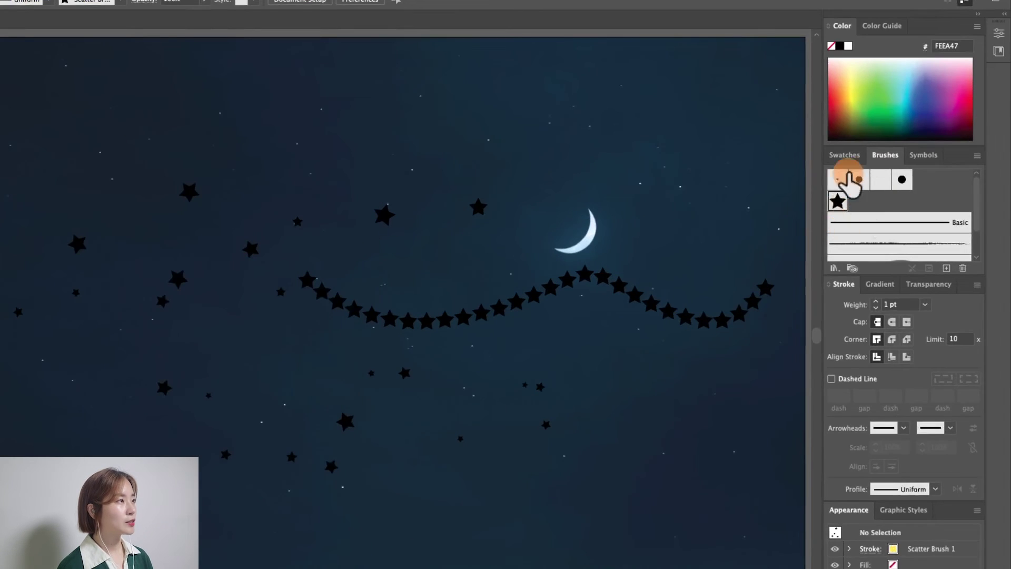
Set Scatter Brush 1's Colorization Method to Tints, leaving existing star strokes unchanged
click(838, 201)
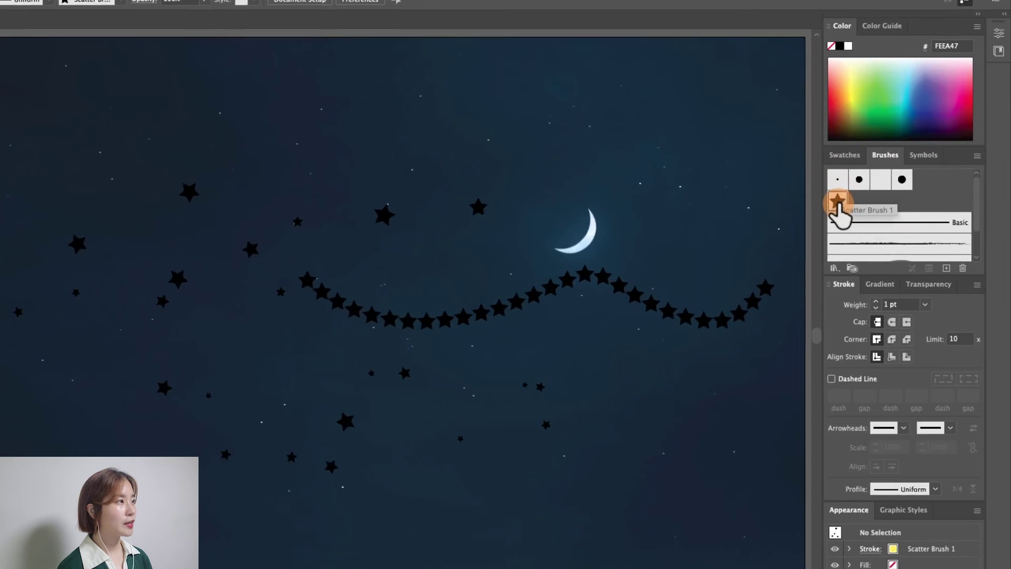
double_click(838, 201)
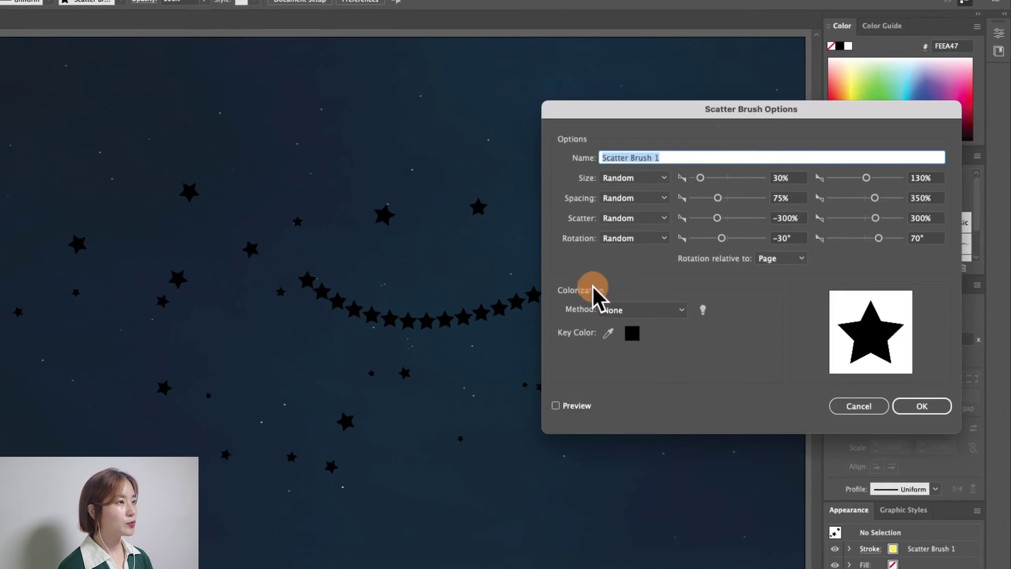
click(635, 319)
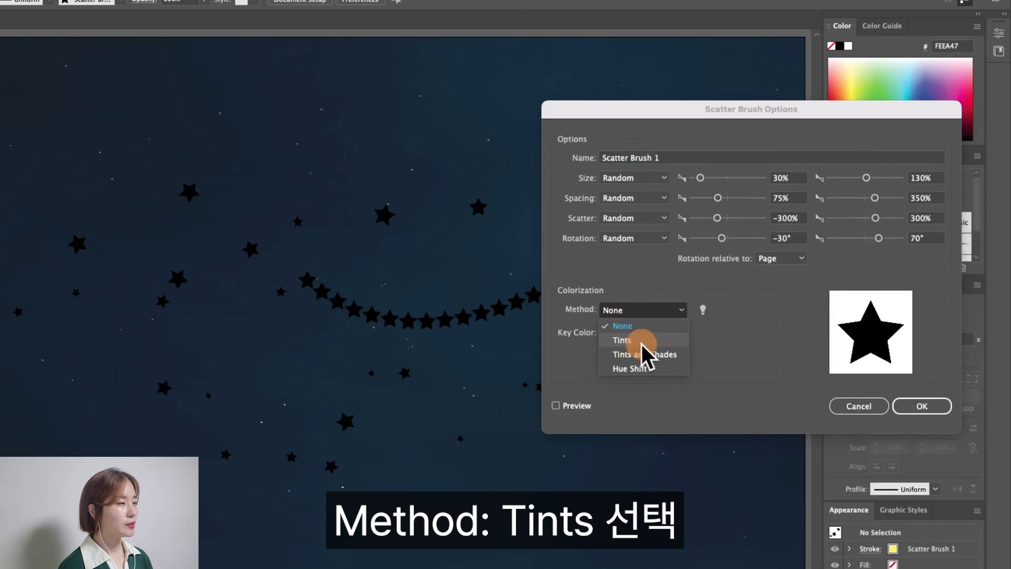
click(624, 341)
click(922, 407)
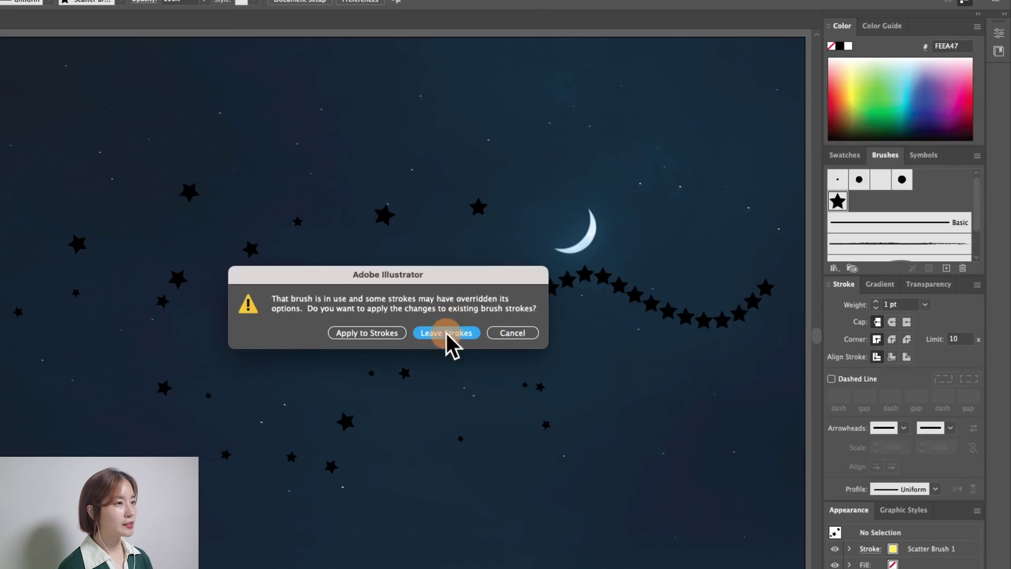
click(440, 336)
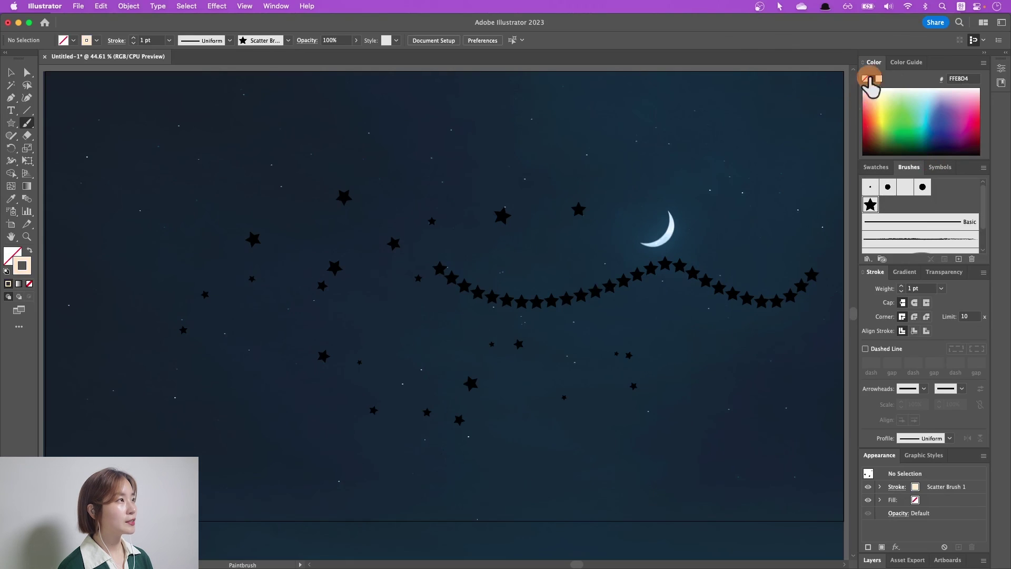
Paint cream Scatter Brush 1 stars across the lower sky, plus smaller 0.5 pt ones up top
drag(364, 367, 333, 421)
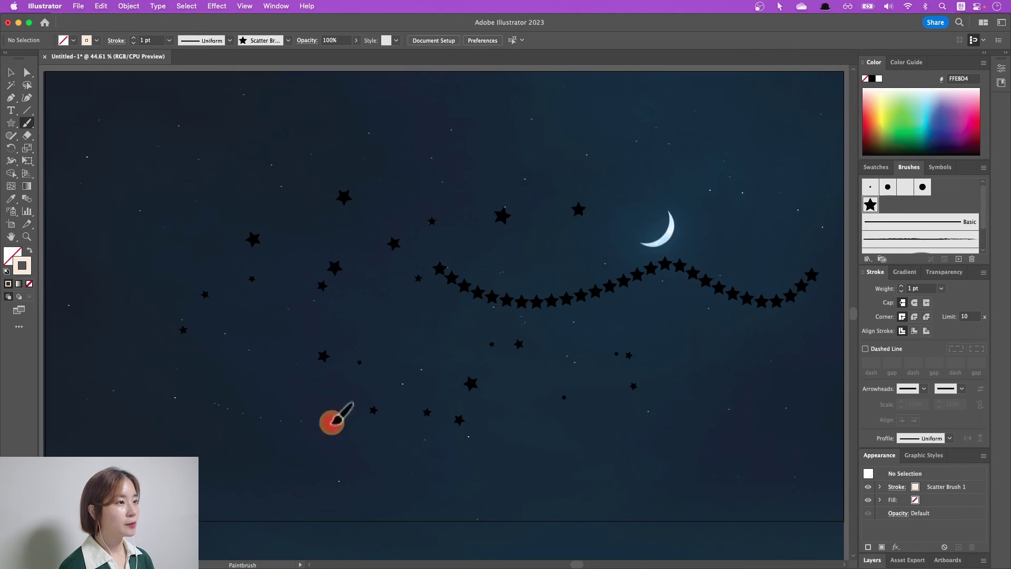
drag(553, 367, 733, 354)
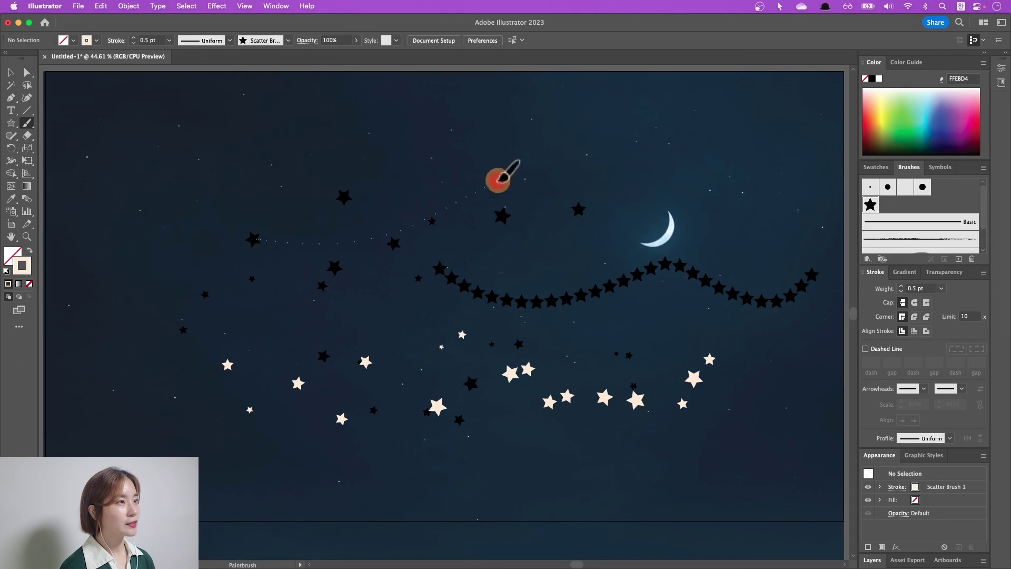
drag(661, 173, 659, 176)
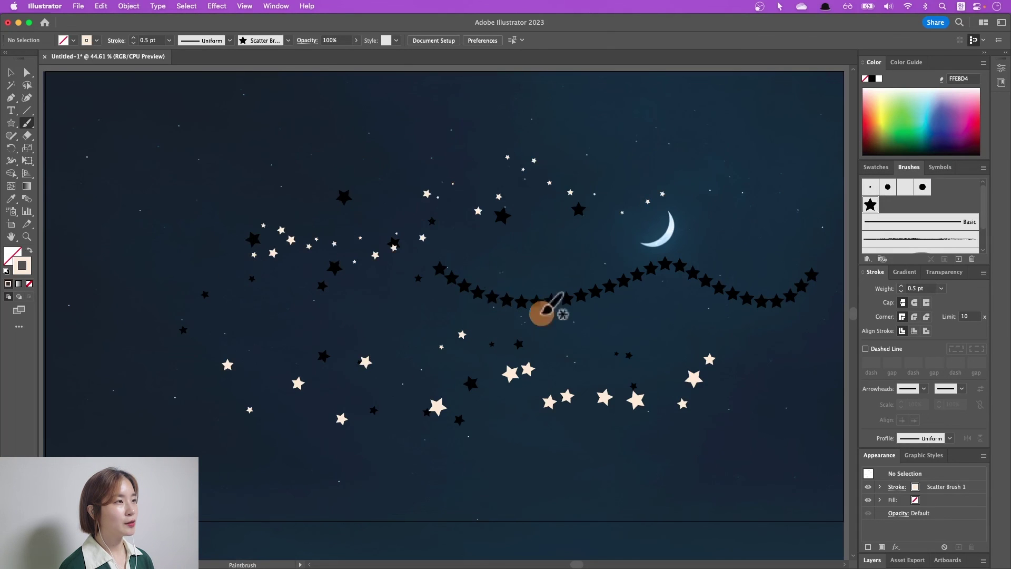